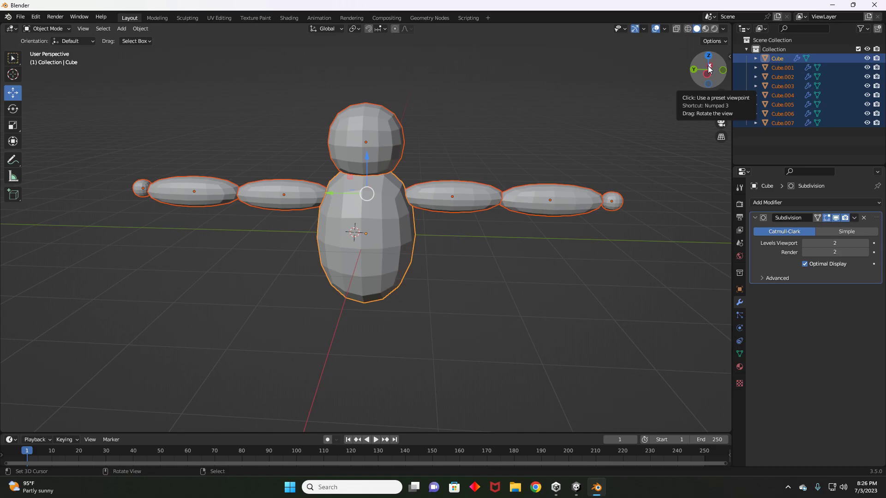
# Delete all the character meshes from the scene so the collection is empty
pyautogui.rightClick(805, 76)
pyautogui.click(805, 76)
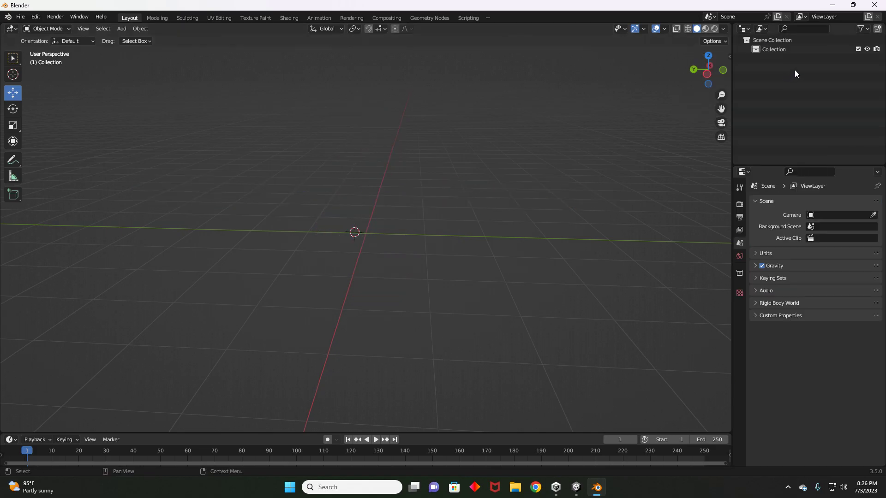
pyautogui.moveTo(689, 67); pyautogui.dragTo(641, 68)
pyautogui.click(19, 17)
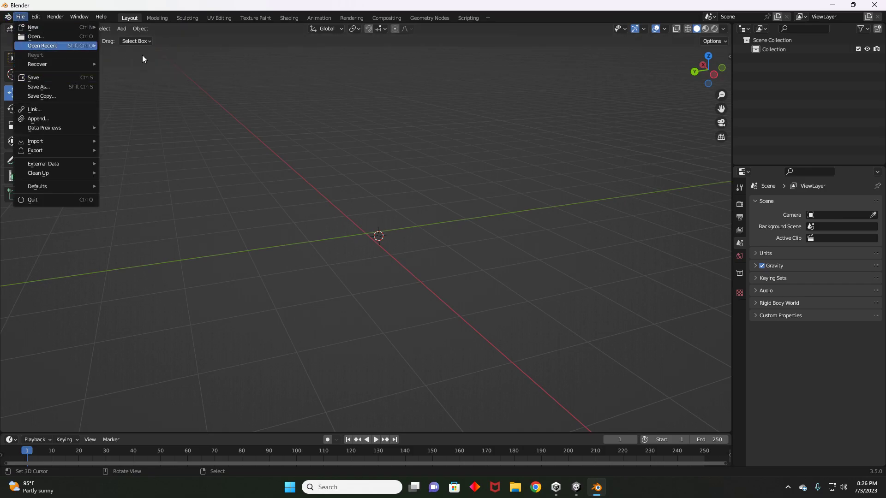
pyautogui.click(170, 66)
pyautogui.click(122, 28)
pyautogui.moveTo(138, 37)
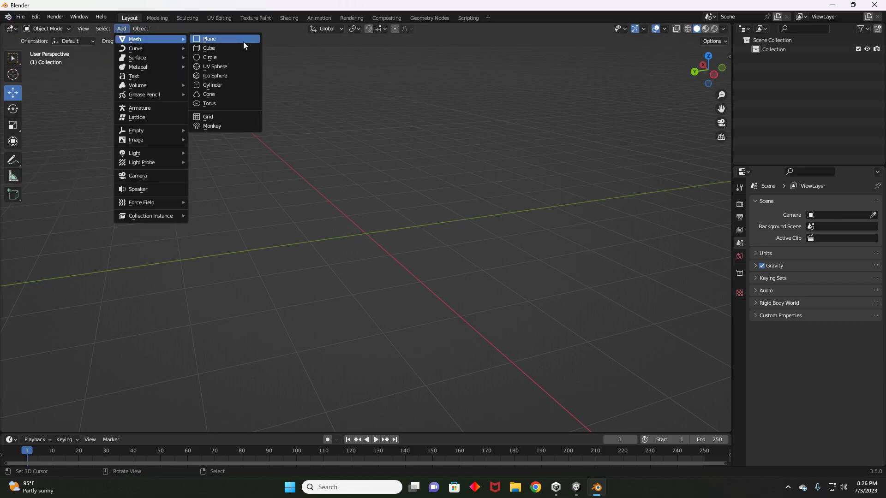
pyautogui.click(239, 40)
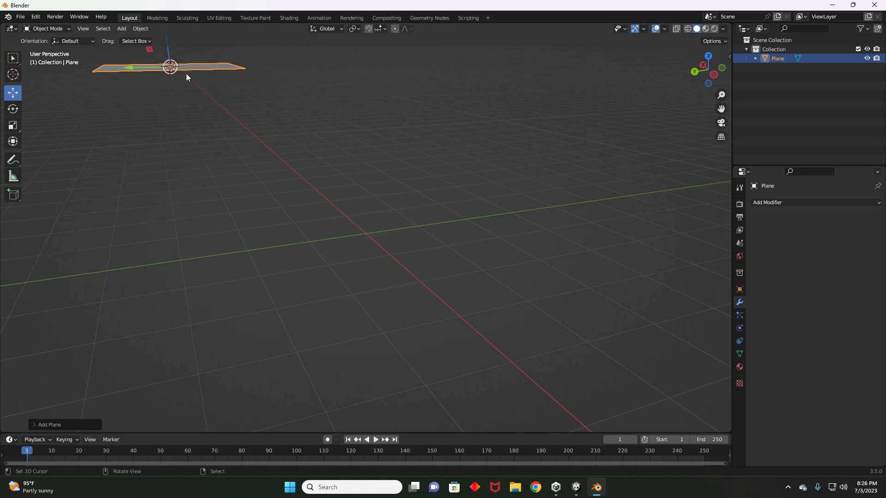
pyautogui.press('Delete')
pyautogui.click(140, 29)
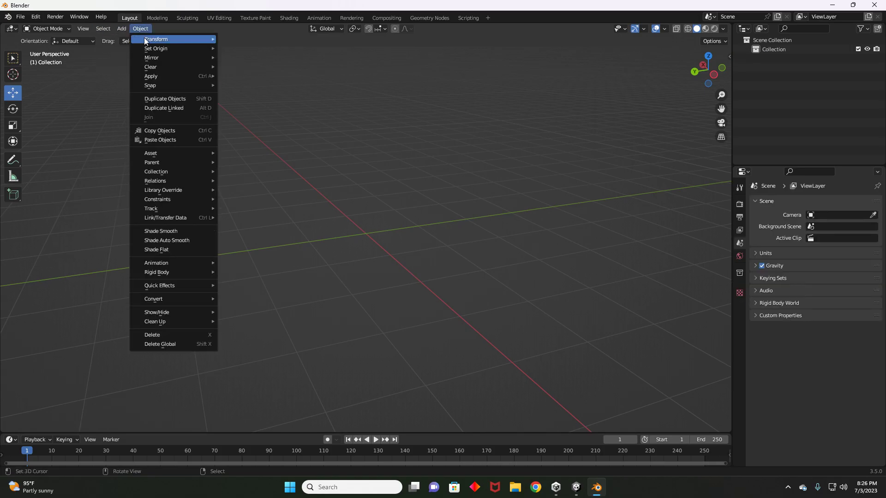
# Add a cube mesh and move it close to the middle of the scene grid
pyautogui.click(125, 31)
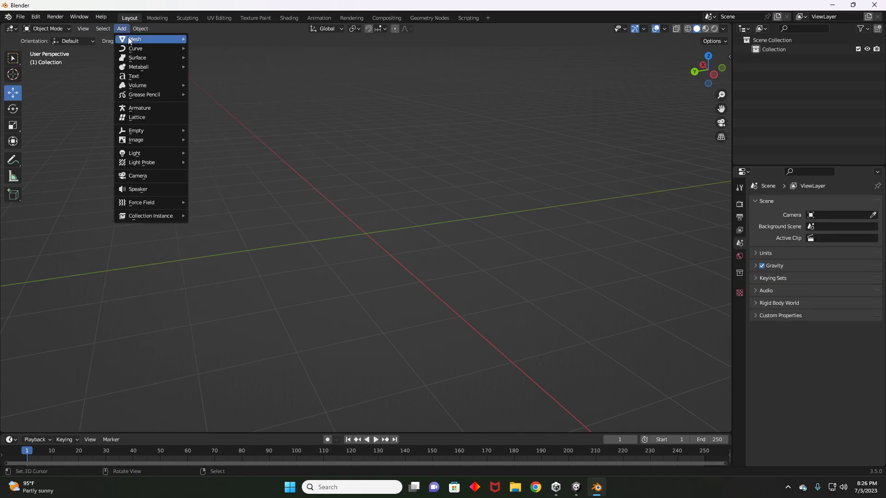
pyautogui.click(214, 47)
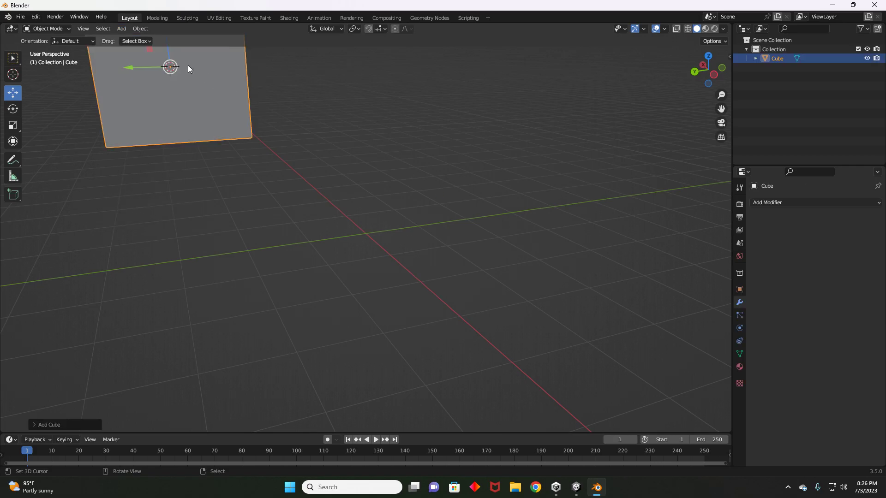
pyautogui.moveTo(170, 68); pyautogui.dragTo(366, 247)
pyautogui.moveTo(682, 96); pyautogui.dragTo(648, 121)
pyautogui.hotkey('ctrl', 'z')
pyautogui.moveTo(704, 73); pyautogui.dragTo(677, 92)
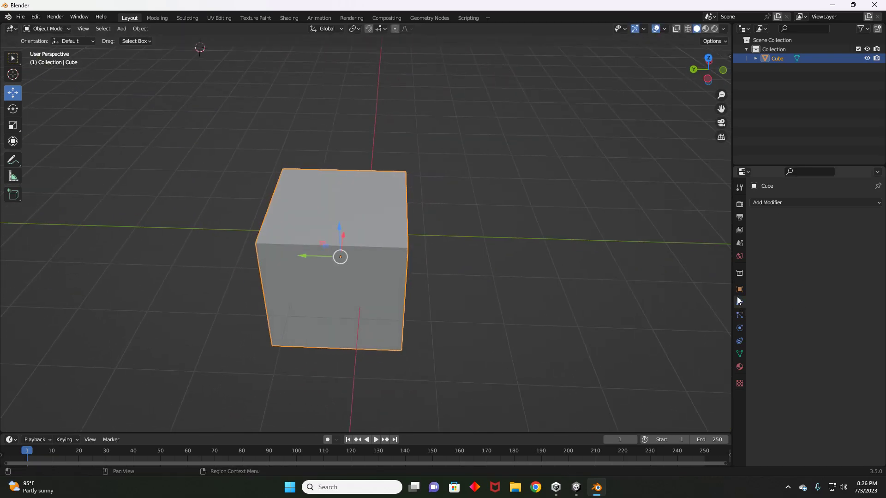
# Give the cube a Subdivision Surface modifier with the viewport level set to 2
pyautogui.click(798, 203)
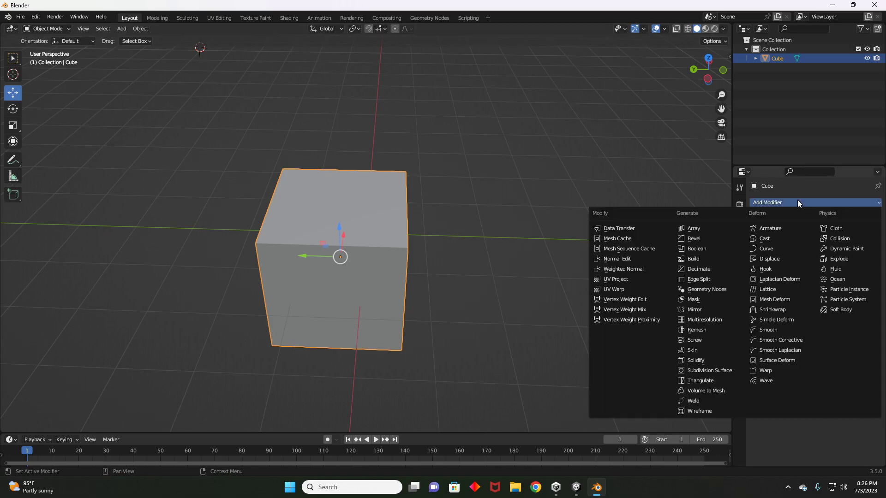
pyautogui.click(701, 371)
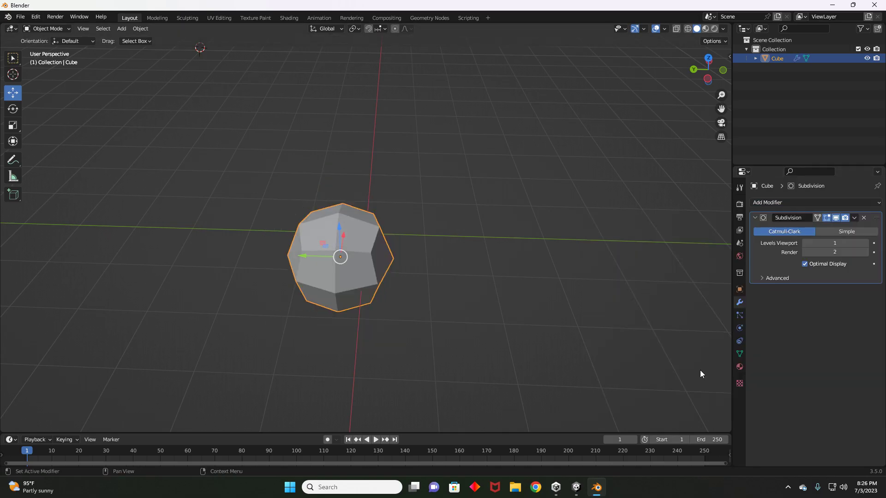
pyautogui.click(866, 245)
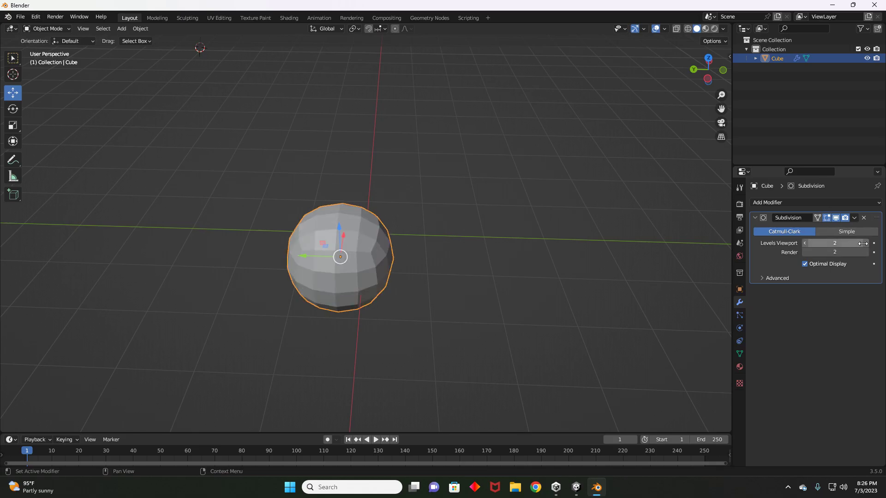
# Stretch the rounded cube vertically along Z into an egg-shaped body
pyautogui.moveTo(708, 69)
pyautogui.mouseDown()
pyautogui.moveTo(722, 57)
pyautogui.moveTo(711, 71)
pyautogui.mouseUp()
pyautogui.click(13, 125)
pyautogui.moveTo(342, 197); pyautogui.dragTo(344, 187)
pyautogui.moveTo(710, 69); pyautogui.dragTo(401, 206)
pyautogui.moveTo(372, 234)
pyautogui.mouseDown()
pyautogui.moveTo(383, 232)
pyautogui.moveTo(372, 233)
pyautogui.mouseUp()
pyautogui.click(620, 128)
# Scale the body slightly narrower along Y
pyautogui.moveTo(709, 71); pyautogui.dragTo(664, 76)
pyautogui.moveTo(595, 74); pyautogui.dragTo(577, 73)
pyautogui.click(335, 218)
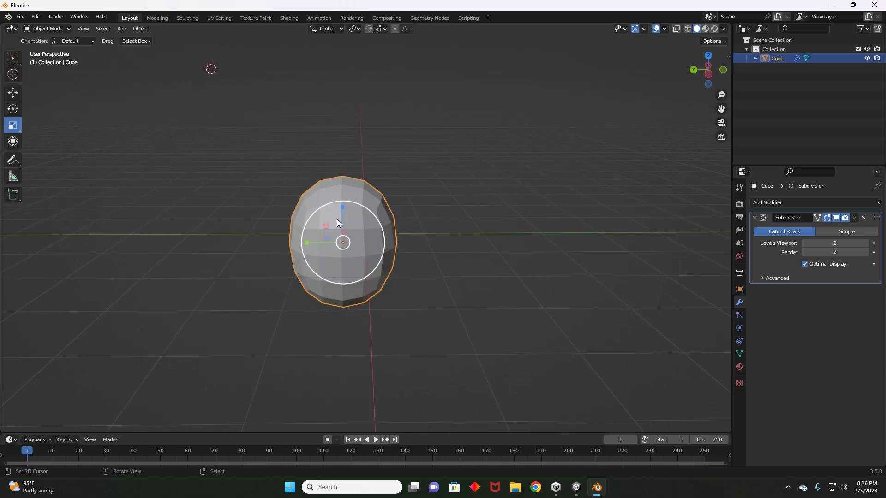
pyautogui.moveTo(303, 245); pyautogui.dragTo(311, 243)
pyautogui.click(563, 145)
# Duplicate the egg-shaped body in place
pyautogui.moveTo(710, 72); pyautogui.dragTo(818, 64)
pyautogui.moveTo(673, 75); pyautogui.dragTo(623, 77)
pyautogui.click(347, 247)
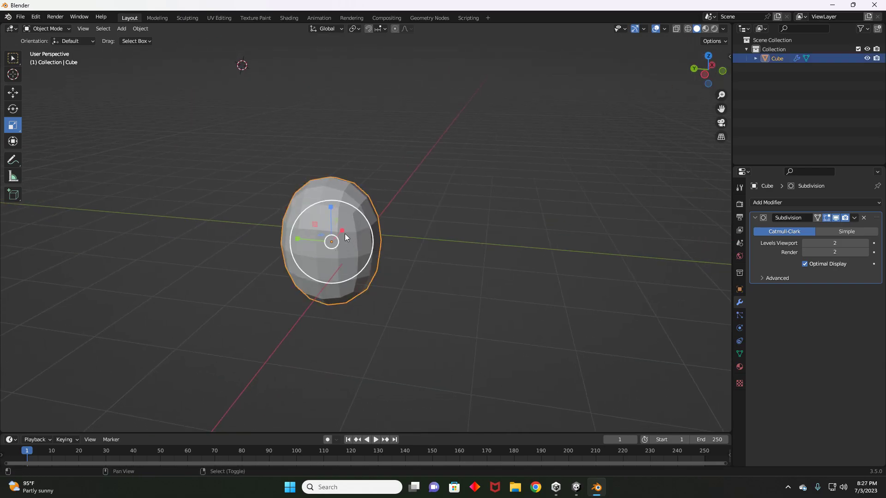
pyautogui.hotkey('shift', 'd')
pyautogui.press('Escape')
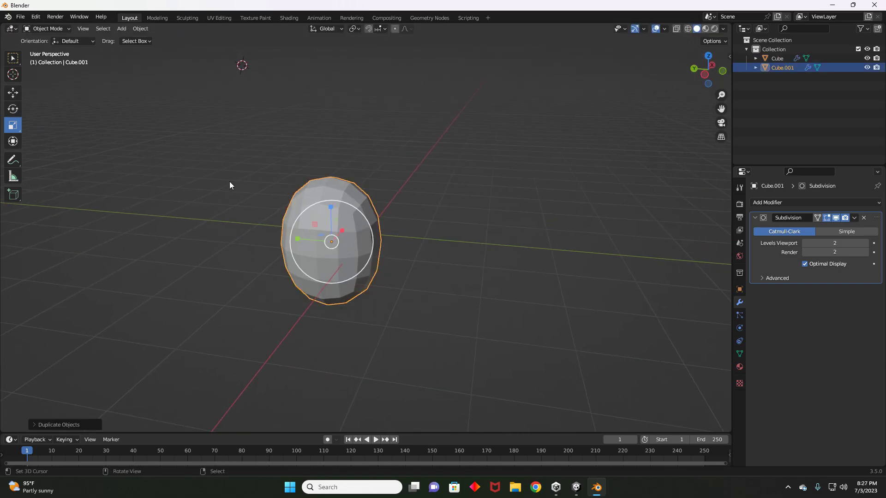
# Scale the duplicate down into a head and raise it along Z onto the top of the body
pyautogui.moveTo(331, 207); pyautogui.dragTo(308, 243)
pyautogui.click(12, 92)
pyautogui.moveTo(323, 203); pyautogui.dragTo(361, 124)
pyautogui.click(445, 127)
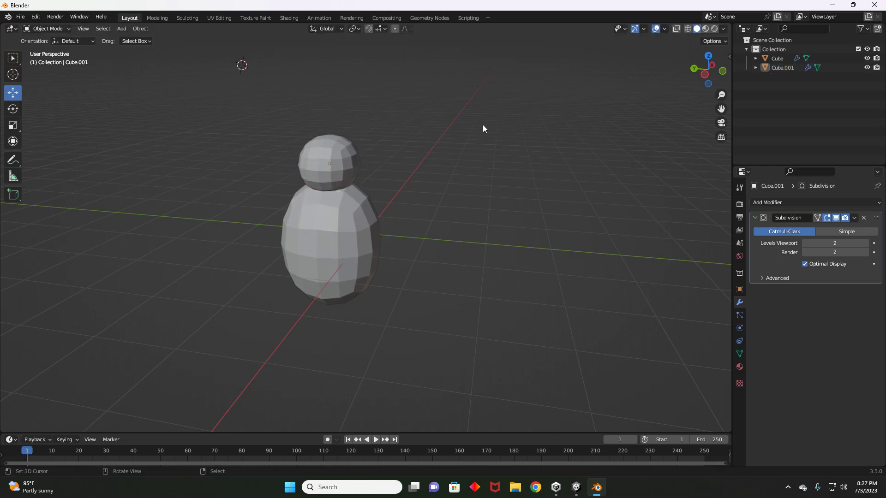
# Scale the head slightly narrower along X
pyautogui.moveTo(704, 59); pyautogui.dragTo(608, 52)
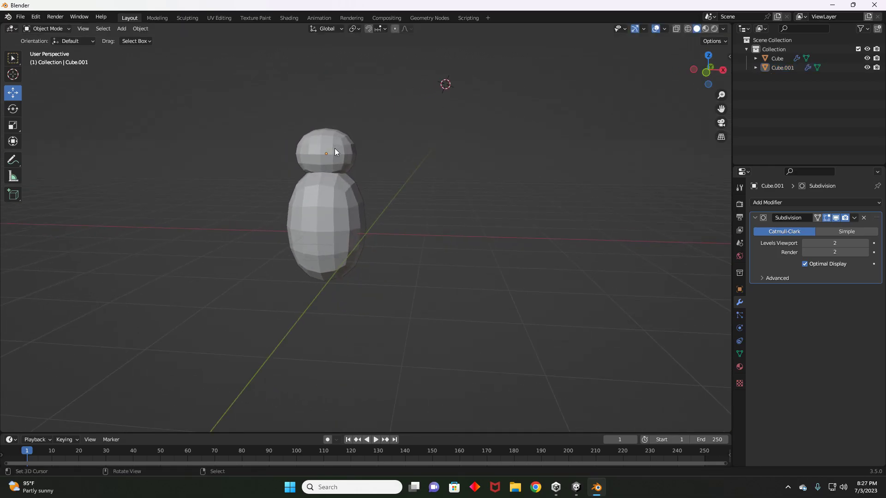
pyautogui.click(337, 148)
pyautogui.click(12, 125)
pyautogui.moveTo(366, 155); pyautogui.dragTo(361, 160)
pyautogui.click(503, 143)
pyautogui.moveTo(706, 73)
pyautogui.mouseDown()
pyautogui.moveTo(753, 67)
pyautogui.moveTo(850, 76)
pyautogui.moveTo(731, 73)
pyautogui.moveTo(825, 67)
pyautogui.moveTo(697, 69)
pyautogui.mouseUp()
# Scale the head down uniformly and lower it so it rests on top of the body
pyautogui.click(326, 209)
pyautogui.moveTo(331, 198); pyautogui.dragTo(339, 186)
pyautogui.click(337, 155)
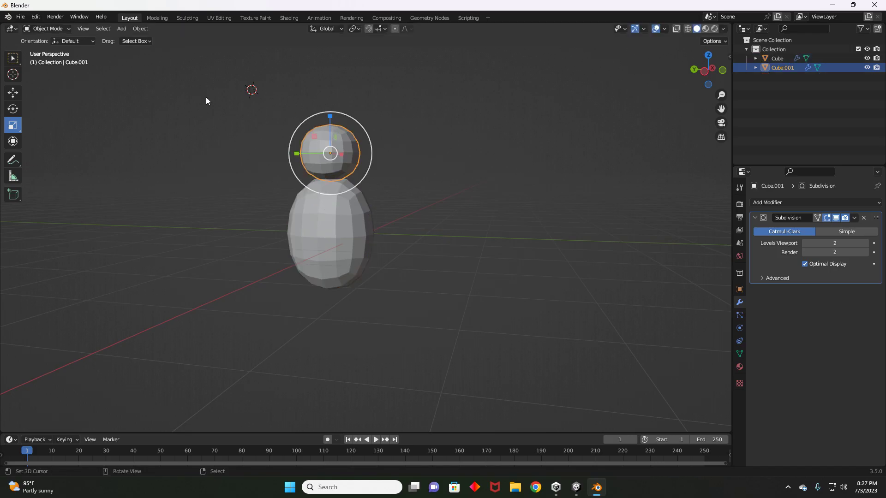
pyautogui.moveTo(301, 128); pyautogui.dragTo(330, 120)
pyautogui.click(13, 94)
pyautogui.click(459, 124)
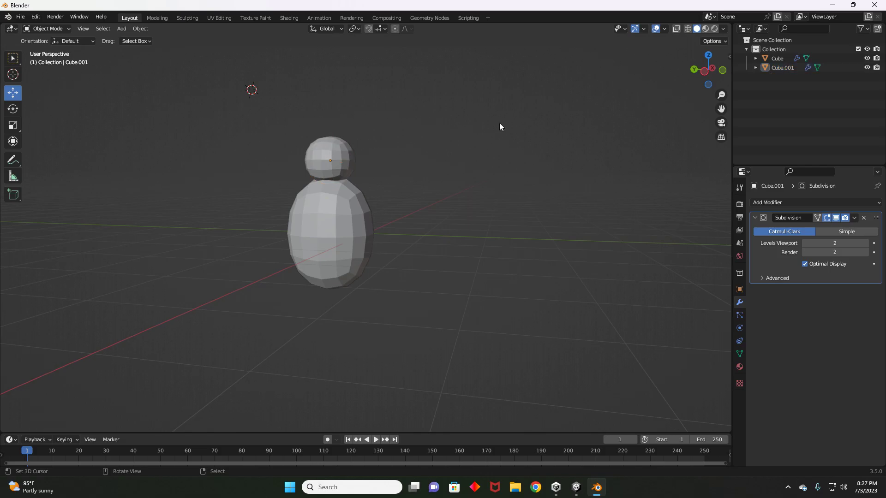
pyautogui.moveTo(722, 67); pyautogui.dragTo(687, 70)
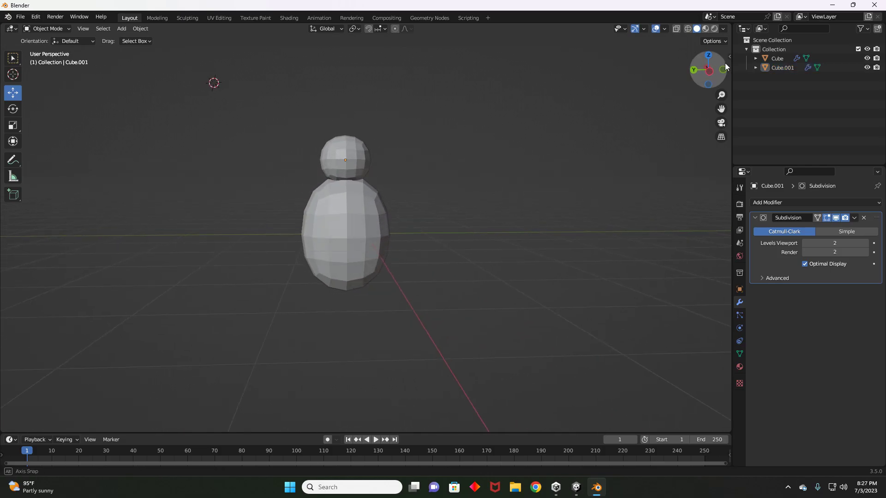
# Duplicate the body and scale the copy down along Z and X into a slim horizontal arm segment
pyautogui.click(374, 217)
pyautogui.hotkey('shift', 'd')
pyautogui.click(370, 218)
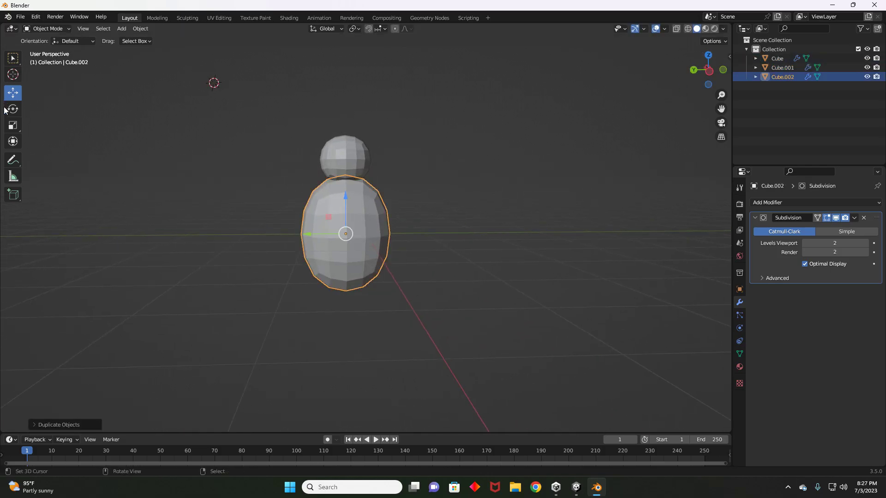
pyautogui.click(13, 125)
pyautogui.moveTo(345, 198); pyautogui.dragTo(342, 221)
pyautogui.moveTo(713, 70); pyautogui.dragTo(619, 72)
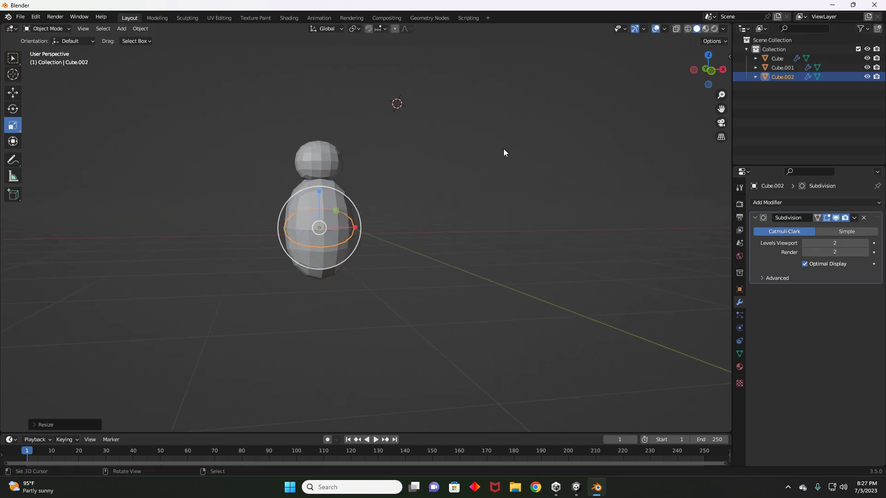
pyautogui.moveTo(362, 230); pyautogui.dragTo(338, 231)
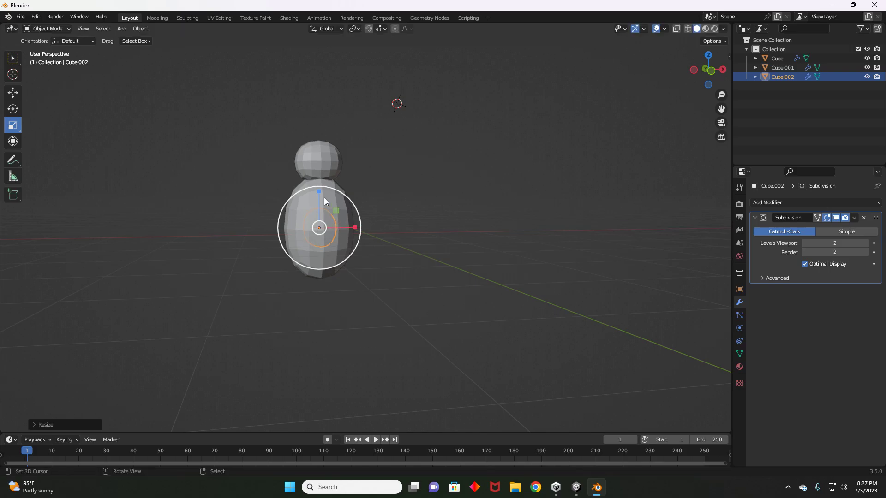
# Raise the arm segment to shoulder height and move it outward along Y beside the body
pyautogui.click(13, 93)
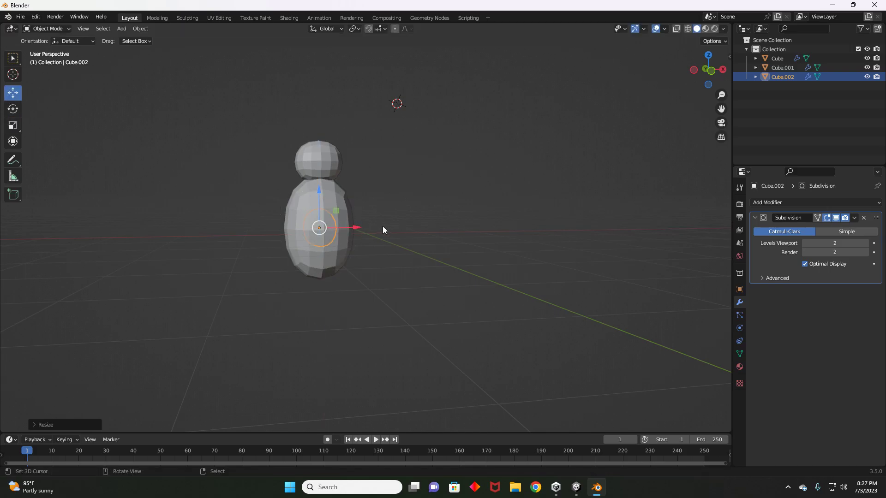
pyautogui.moveTo(315, 191); pyautogui.dragTo(314, 169)
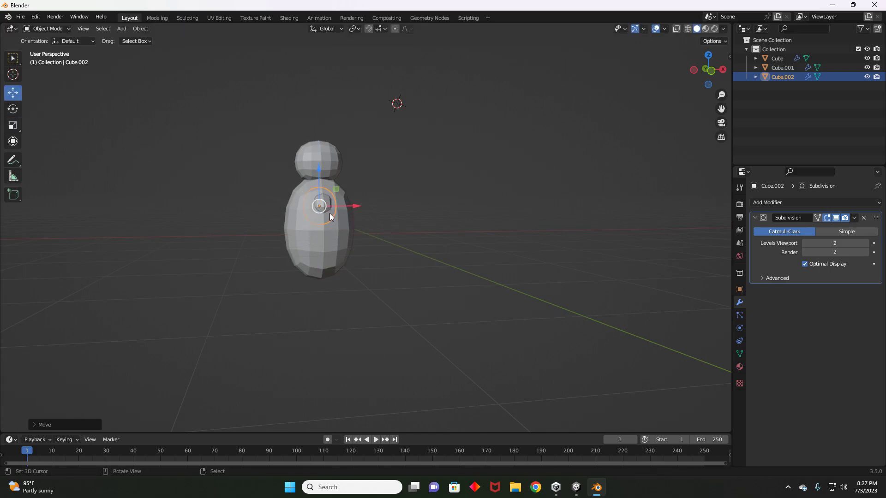
pyautogui.click(724, 71)
pyautogui.moveTo(302, 210); pyautogui.dragTo(373, 211)
# Thin the arm segment slightly along Z and X, and nudge it upward
pyautogui.click(13, 125)
pyautogui.moveTo(410, 171)
pyautogui.mouseDown()
pyautogui.moveTo(410, 193)
pyautogui.moveTo(410, 179)
pyautogui.mouseUp()
pyautogui.moveTo(713, 77); pyautogui.dragTo(688, 77)
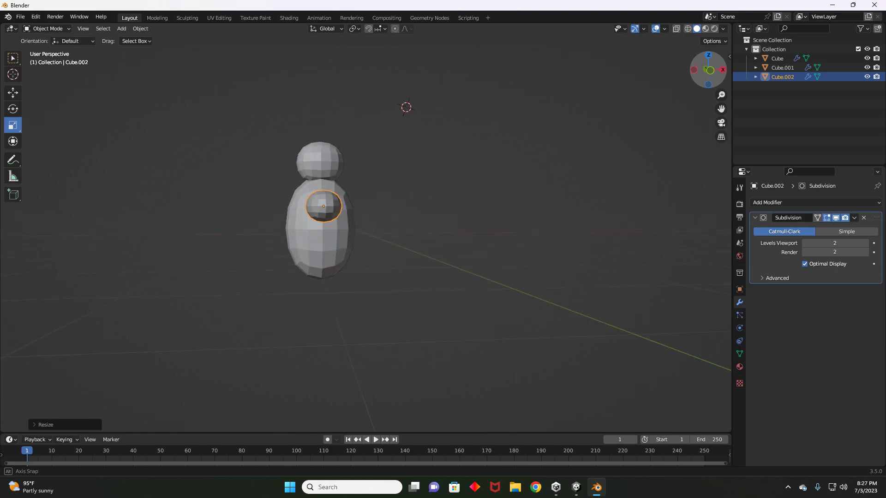
pyautogui.moveTo(359, 210); pyautogui.dragTo(353, 209)
pyautogui.click(10, 89)
pyautogui.moveTo(323, 169); pyautogui.dragTo(323, 166)
# Fine-tune the arm segment's shoulder height and slim its cross-section further along Z and X
pyautogui.moveTo(723, 75); pyautogui.dragTo(591, 108)
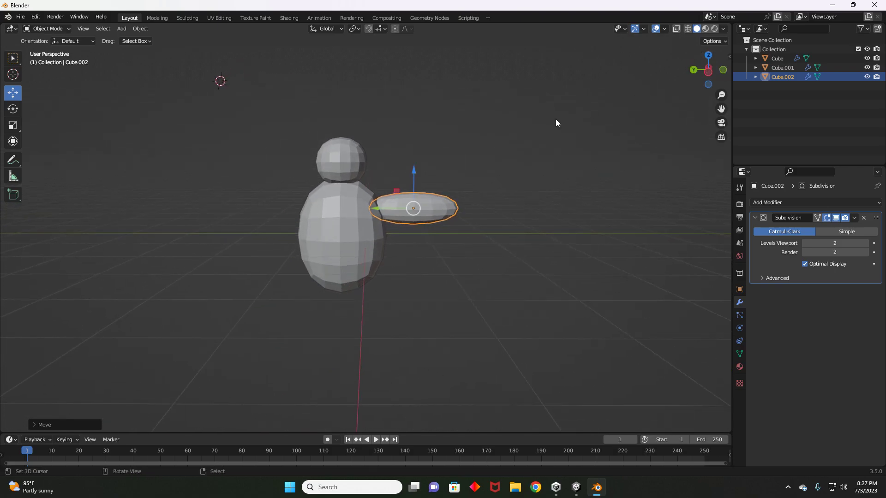
pyautogui.moveTo(415, 168)
pyautogui.mouseDown()
pyautogui.moveTo(413, 160)
pyautogui.moveTo(414, 172)
pyautogui.mouseUp()
pyautogui.click(13, 125)
pyautogui.press('s')
pyautogui.click(614, 68)
pyautogui.moveTo(710, 71); pyautogui.dragTo(697, 76)
pyautogui.moveTo(358, 200); pyautogui.dragTo(350, 199)
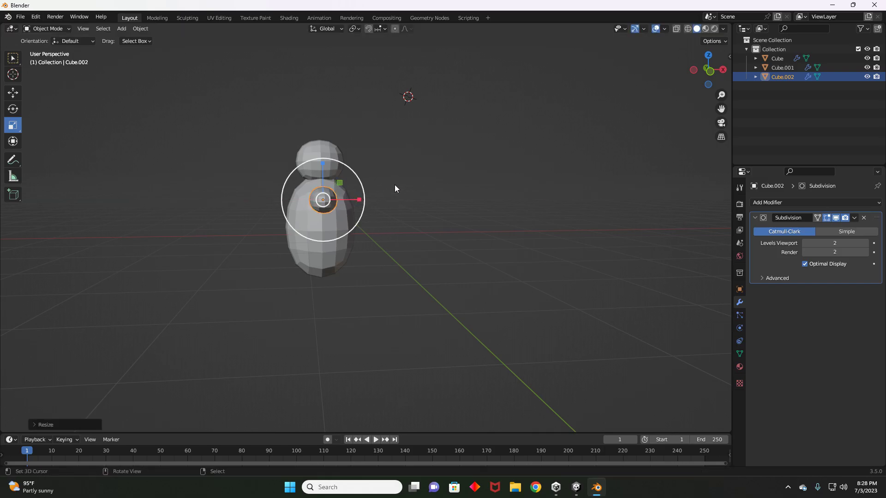
pyautogui.rightClick(451, 164)
pyautogui.moveTo(720, 69)
pyautogui.mouseDown()
pyautogui.moveTo(753, 67)
pyautogui.moveTo(728, 69)
pyautogui.mouseUp()
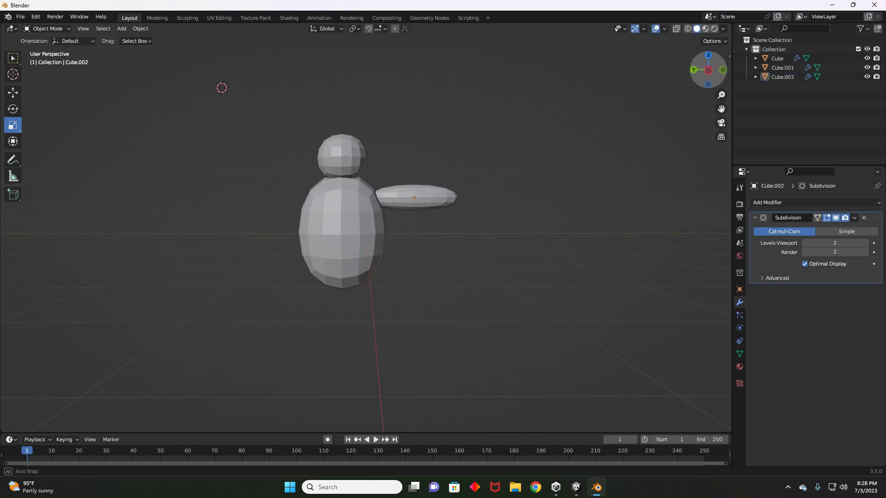
# Duplicate the upper arm as a forearm, placing it outward along Y end to end and making it slightly shorter
pyautogui.click(392, 197)
pyautogui.click(11, 95)
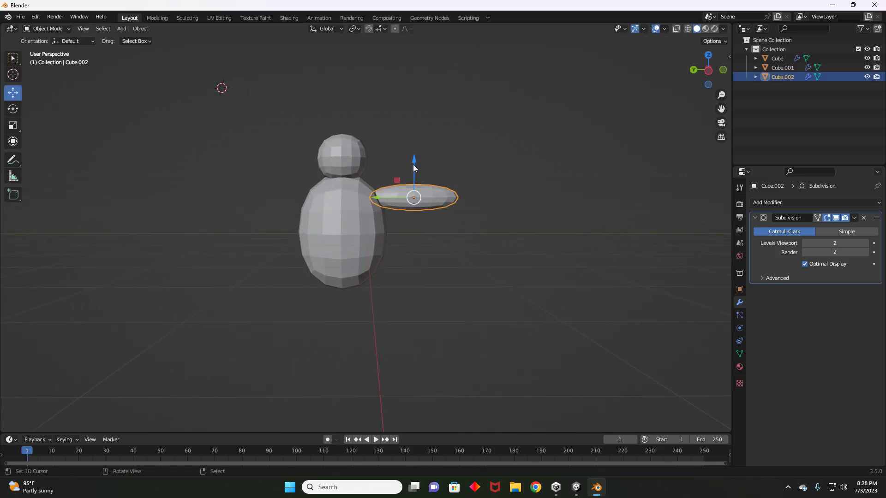
pyautogui.hotkey('shift', 'd')
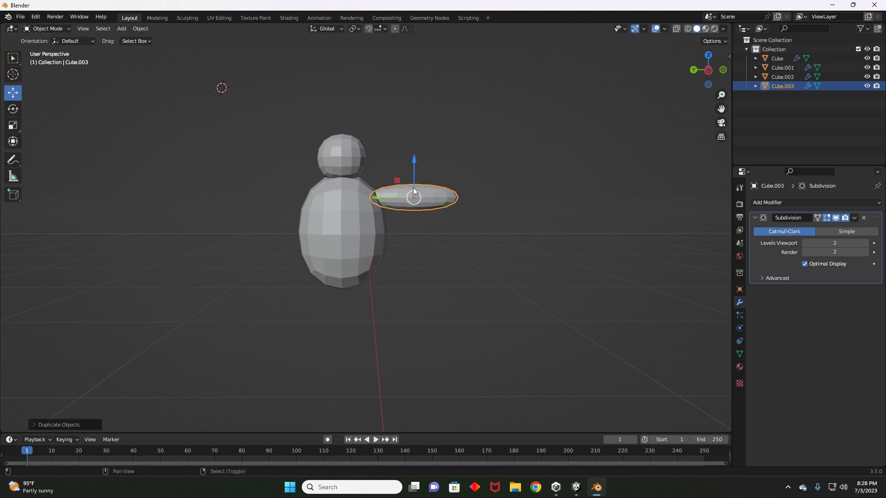
pyautogui.moveTo(370, 203); pyautogui.dragTo(465, 209)
pyautogui.click(13, 125)
pyautogui.click(13, 92)
# Duplicate the forearm in place and scale the copy down along Y into a small round hand
pyautogui.hotkey('shift', 'd')
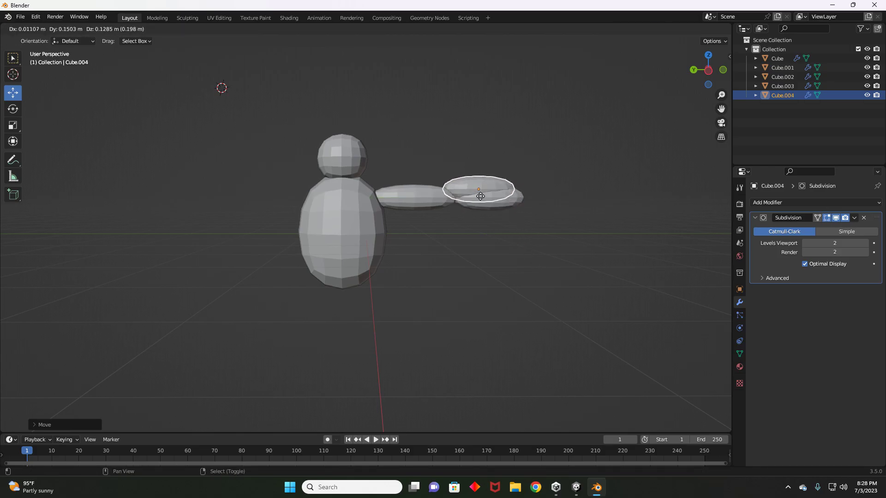
pyautogui.click(508, 211)
pyautogui.click(12, 125)
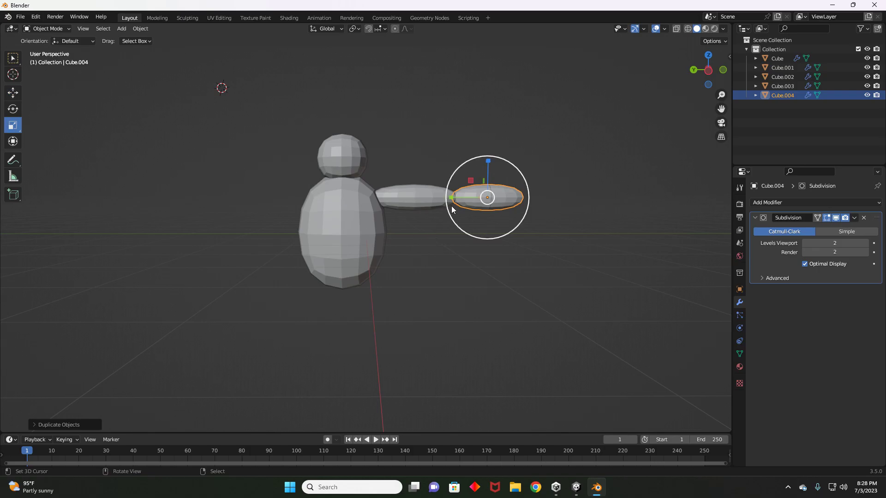
pyautogui.moveTo(453, 200); pyautogui.dragTo(472, 197)
pyautogui.moveTo(714, 73); pyautogui.dragTo(624, 114)
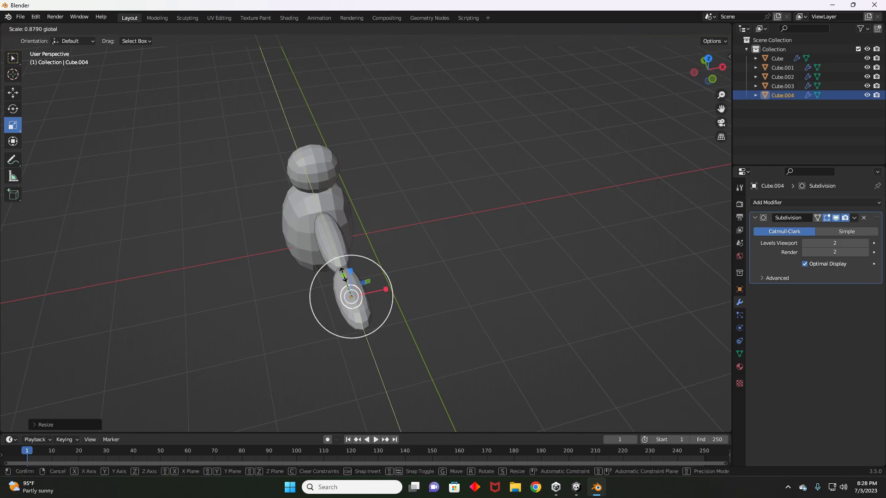
# Move the hand outward along Y to the free end of the forearm
pyautogui.click(14, 94)
pyautogui.moveTo(341, 268); pyautogui.dragTo(361, 306)
pyautogui.click(513, 256)
# Duplicate the upper arm, forearm and hand together and move the copy along Y to the opposite side of the body
pyautogui.moveTo(708, 79); pyautogui.dragTo(795, 41)
pyautogui.click(386, 199)
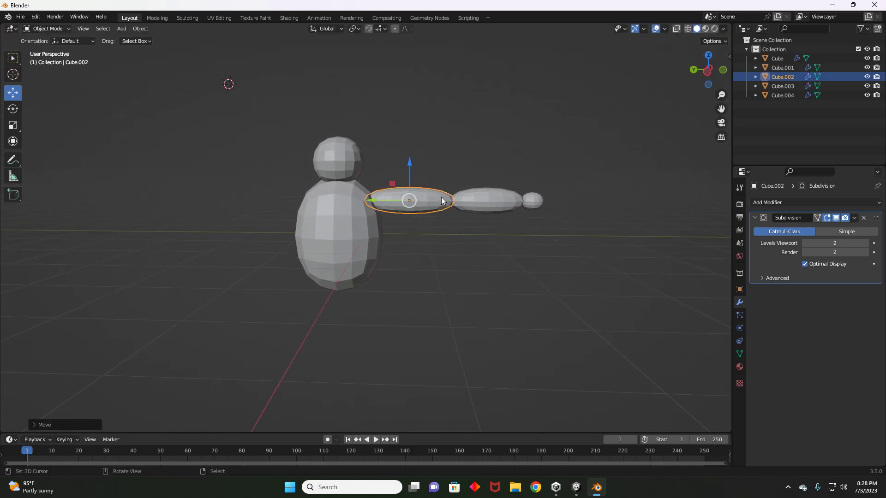
pyautogui.keyDown('shift'); pyautogui.click(504, 197); pyautogui.keyUp('shift')
pyautogui.keyDown('shift'); pyautogui.click(533, 201); pyautogui.keyUp('shift')
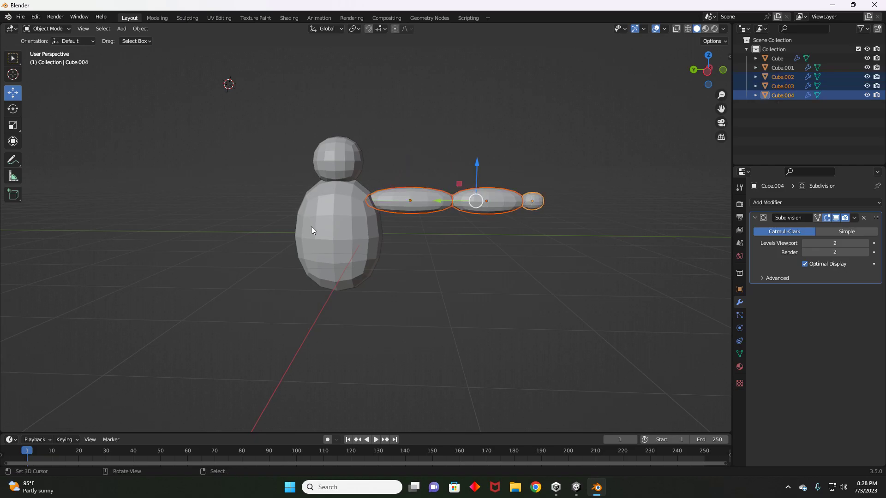
pyautogui.hotkey('shift', 'd')
pyautogui.rightClick(377, 232)
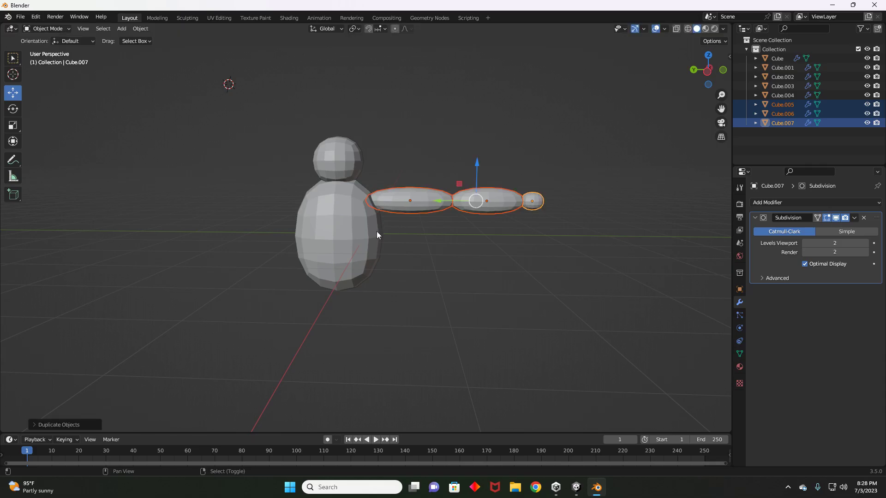
pyautogui.moveTo(438, 205); pyautogui.dragTo(178, 200)
# Rotate the duplicated arm half a turn about Z so its hand points away from the body
pyautogui.click(14, 110)
pyautogui.moveTo(707, 71); pyautogui.dragTo(723, 131)
pyautogui.moveTo(275, 291)
pyautogui.mouseDown()
pyautogui.moveTo(267, 300)
pyautogui.moveTo(278, 292)
pyautogui.moveTo(274, 283)
pyautogui.mouseUp()
pyautogui.hotkey('ctrl', 'z')
pyautogui.rightClick(278, 293)
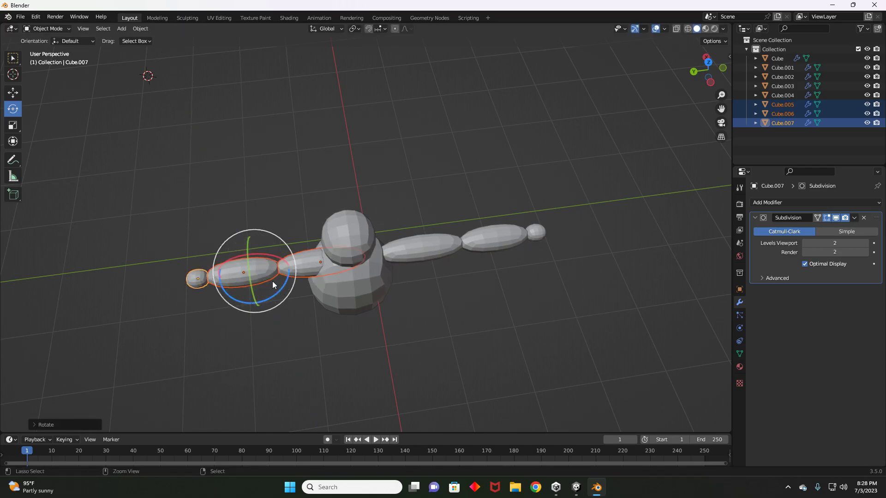
# Move the rotated arm outward along Y so its upper arm starts at the body's side
pyautogui.click(13, 93)
pyautogui.moveTo(221, 279); pyautogui.dragTo(175, 287)
pyautogui.click(314, 324)
# Select the second arm's three segments and nudge them slightly inward along Y to match the opposite arm, leaving nothing selected
pyautogui.moveTo(708, 70)
pyautogui.mouseDown()
pyautogui.moveTo(703, 16)
pyautogui.moveTo(705, 83)
pyautogui.mouseUp()
pyautogui.keyDown('shift'); pyautogui.click(251, 198); pyautogui.keyUp('shift')
pyautogui.keyDown('shift'); pyautogui.click(195, 194); pyautogui.keyUp('shift')
pyautogui.keyDown('shift'); pyautogui.click(150, 196); pyautogui.keyUp('shift')
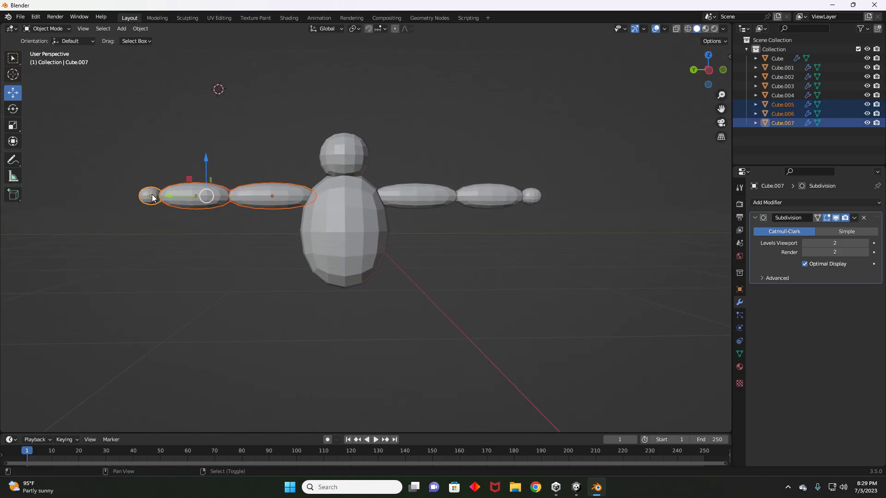
pyautogui.press('g')
pyautogui.press('y')
pyautogui.click(178, 217)
pyautogui.click(181, 224)
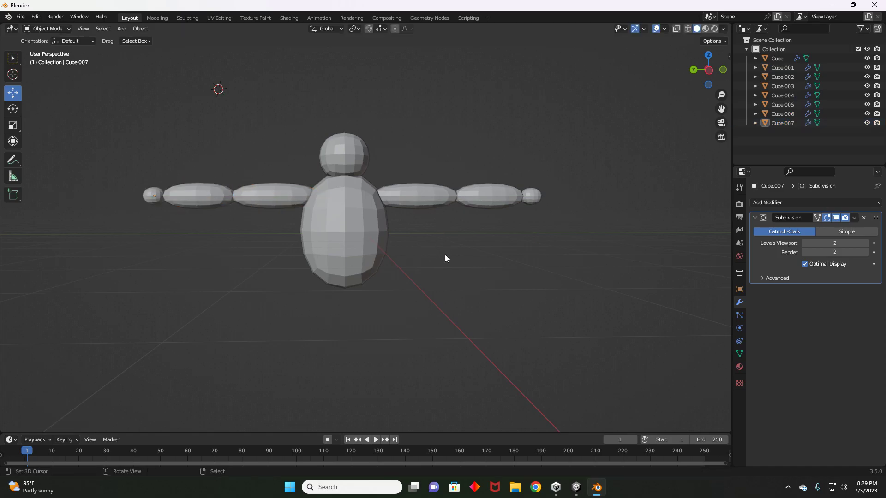
# Scale the body down along Y to make it slightly narrower between the two arms, and clear the selection
pyautogui.click(342, 232)
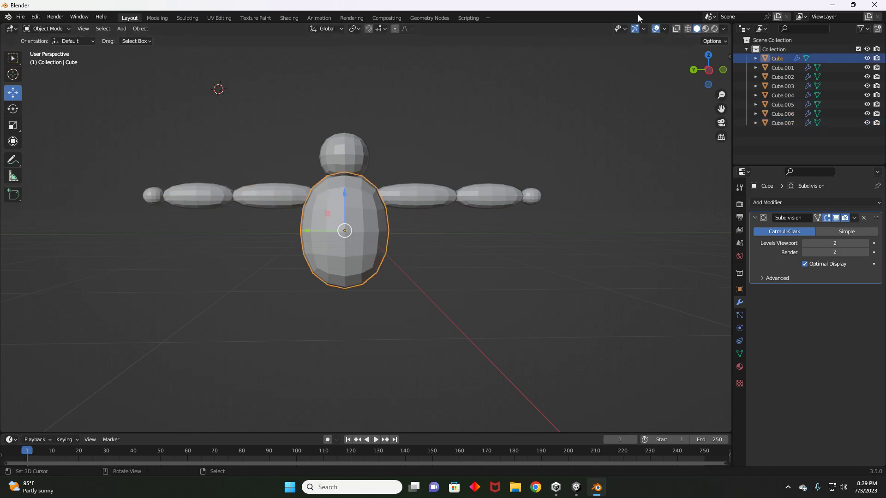
pyautogui.moveTo(696, 79)
pyautogui.mouseDown()
pyautogui.moveTo(762, 79)
pyautogui.moveTo(713, 79)
pyautogui.mouseUp()
pyautogui.click(369, 217)
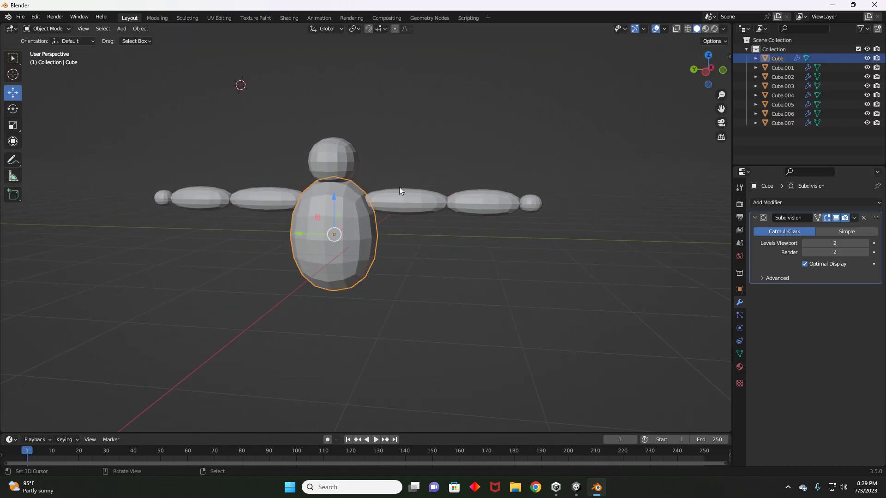
pyautogui.click(12, 126)
pyautogui.moveTo(290, 233); pyautogui.dragTo(309, 234)
pyautogui.click(700, 101)
pyautogui.moveTo(470, 208); pyautogui.dragTo(504, 208, button='middle')
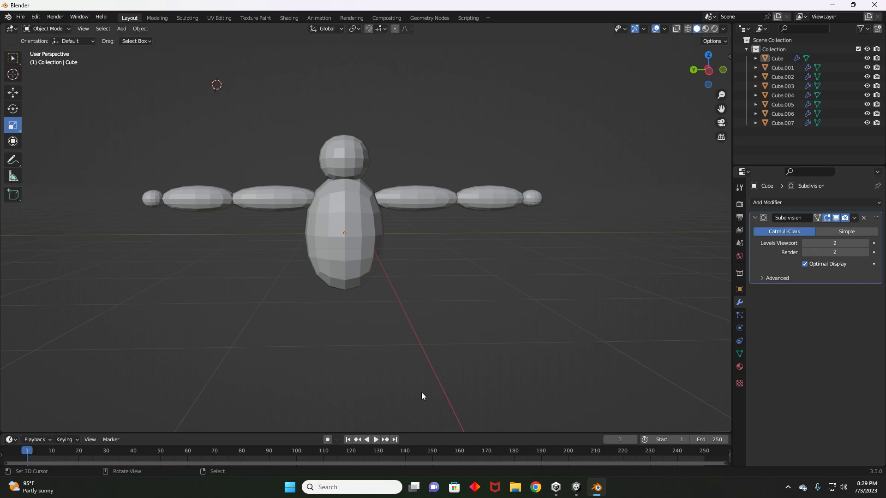
pyautogui.moveTo(581, 488)
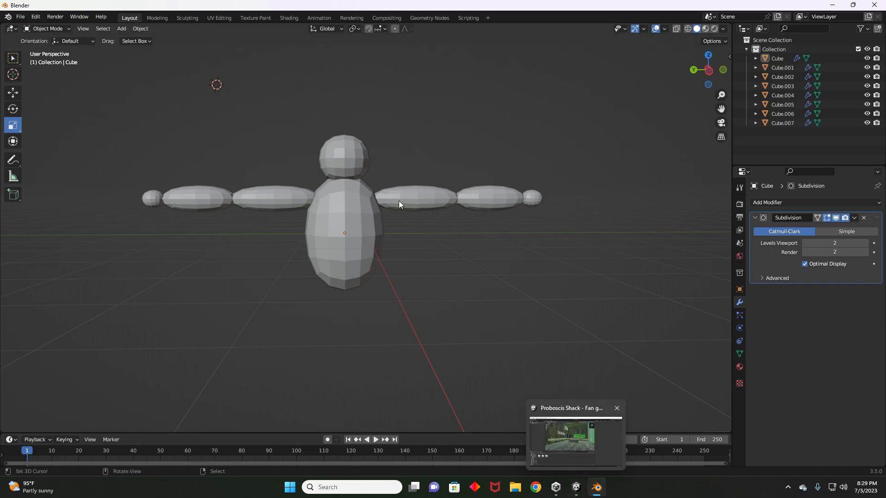